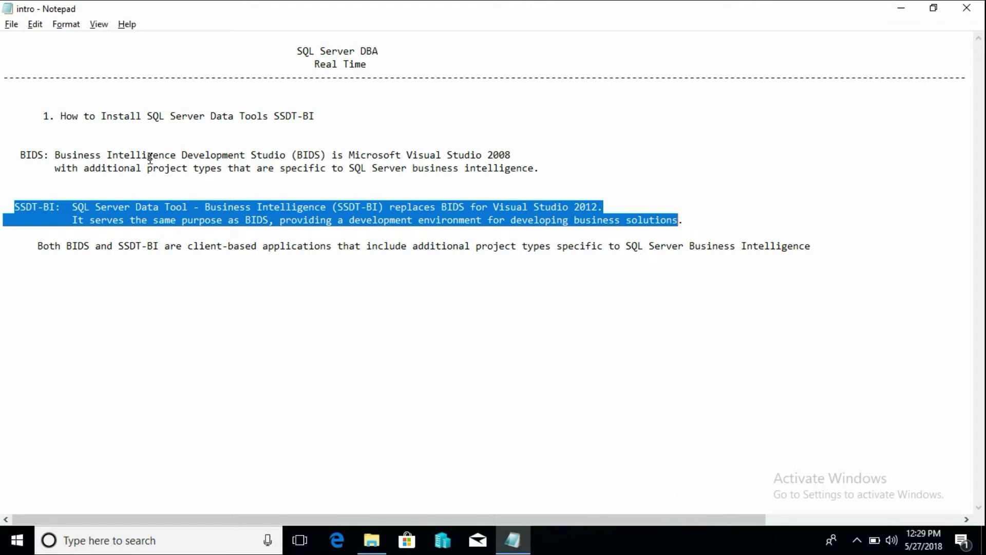
{"action": "left_click_drag", "start_coordinate": [153, 157], "coordinate": [7, 154]}
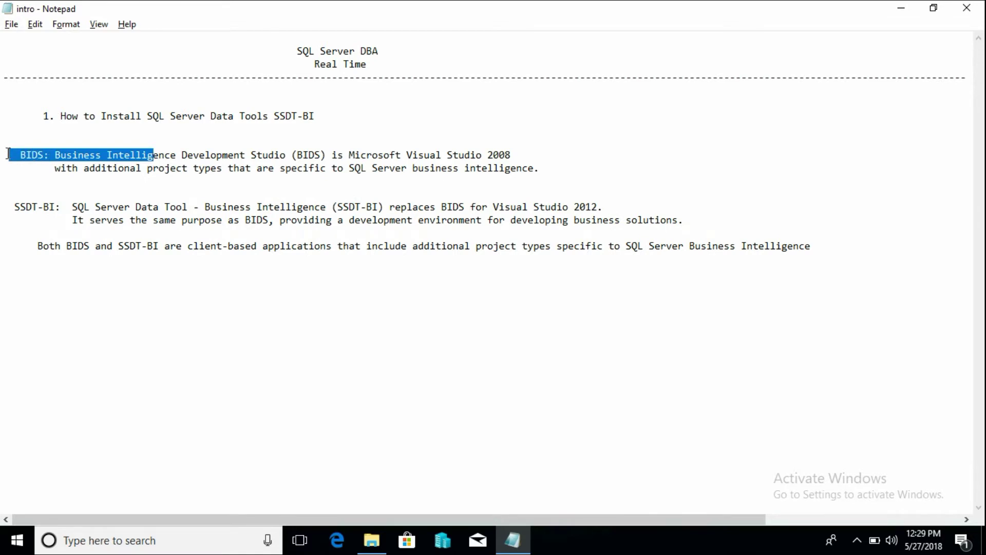
{"action": "left_click", "coordinate": [41, 229]}
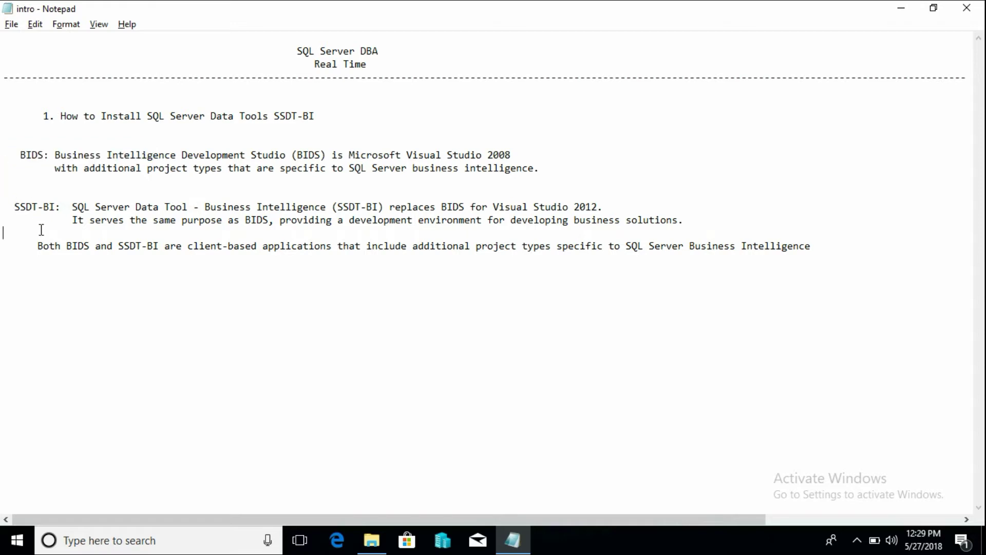
{"action": "left_click_drag", "start_coordinate": [16, 208], "coordinate": [87, 203]}
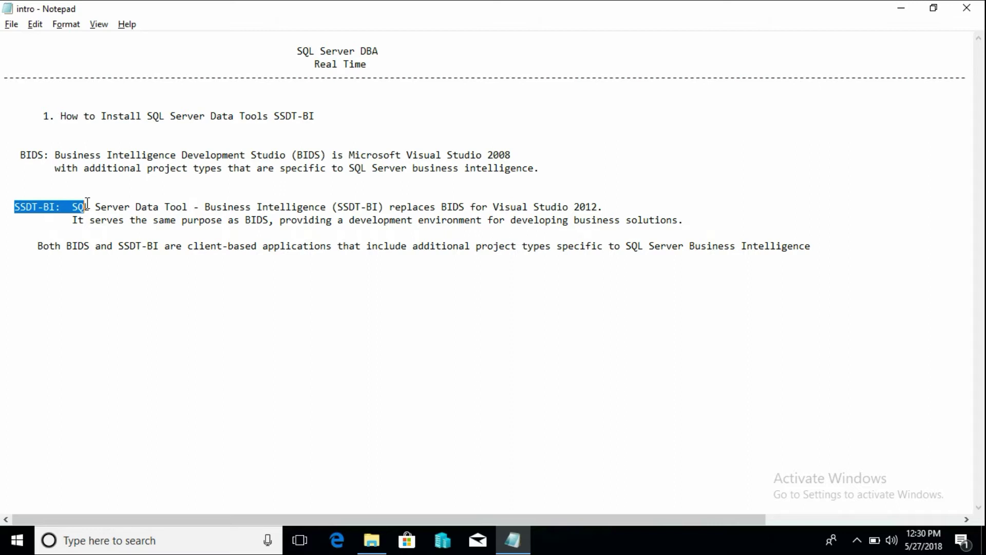
Switch to File Explorer, run the SSDTBI_VS2012_x86_ENU installer as administrator, and continue past the product updates check.
{"action": "left_click", "coordinate": [371, 540]}
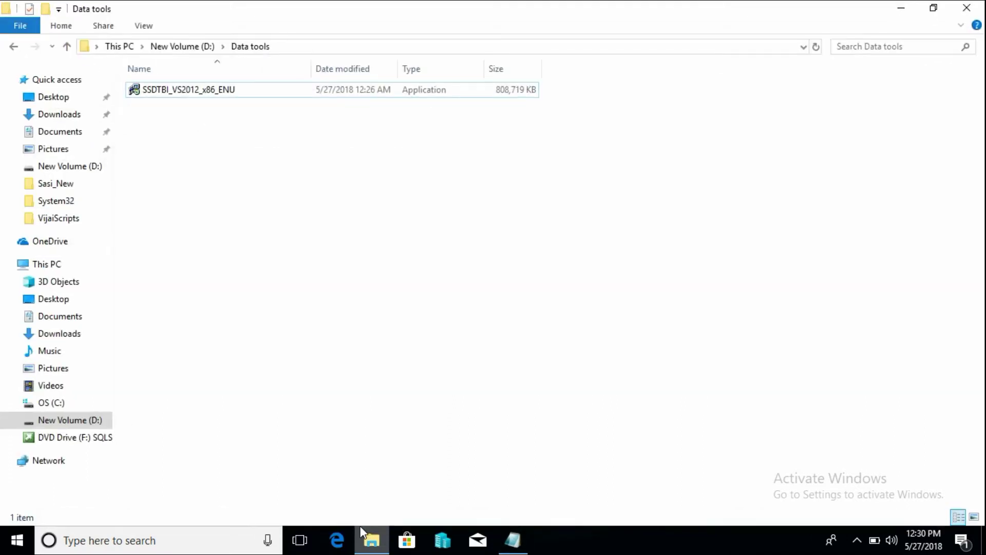
{"action": "left_click", "coordinate": [194, 96]}
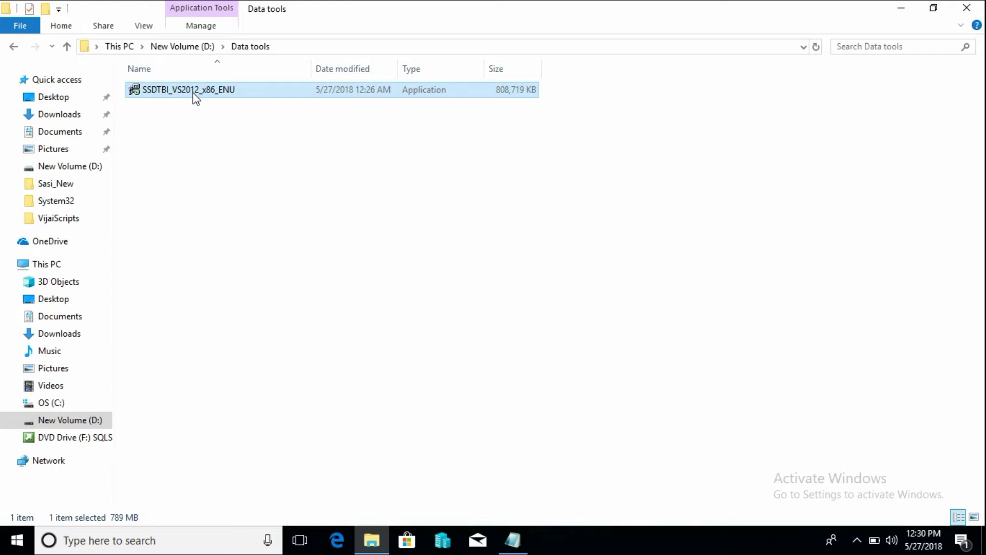
{"action": "right_click", "coordinate": [195, 97]}
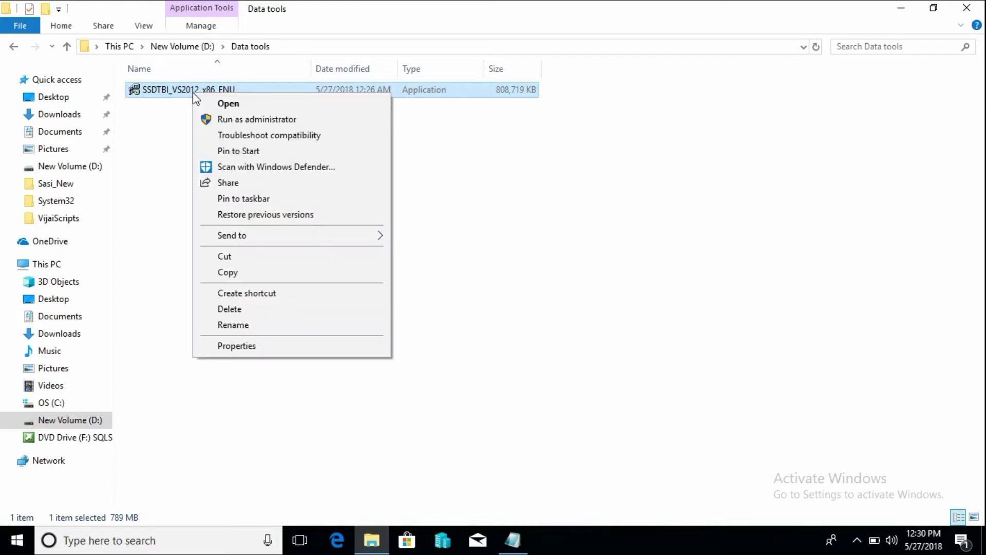
{"action": "left_click", "coordinate": [237, 121]}
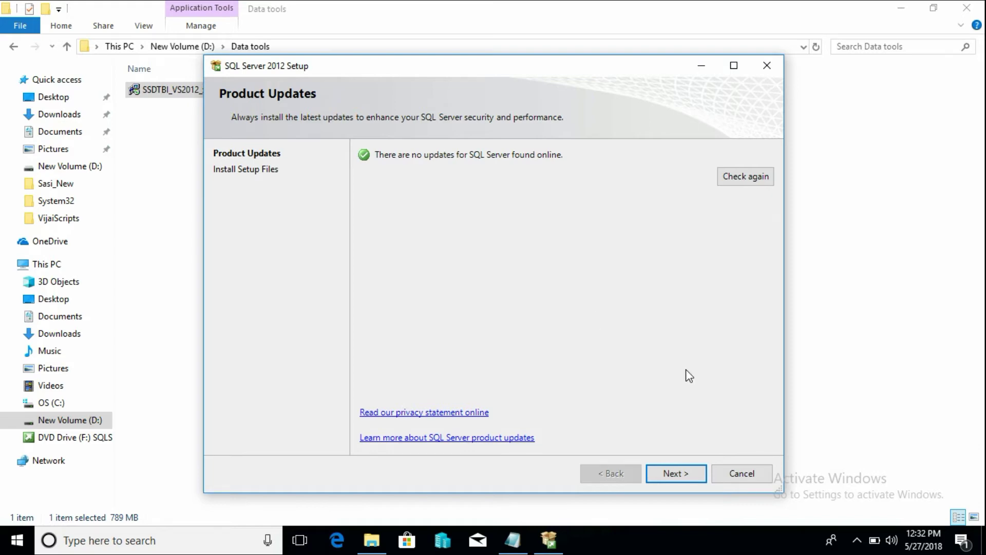
{"action": "left_click", "coordinate": [660, 473]}
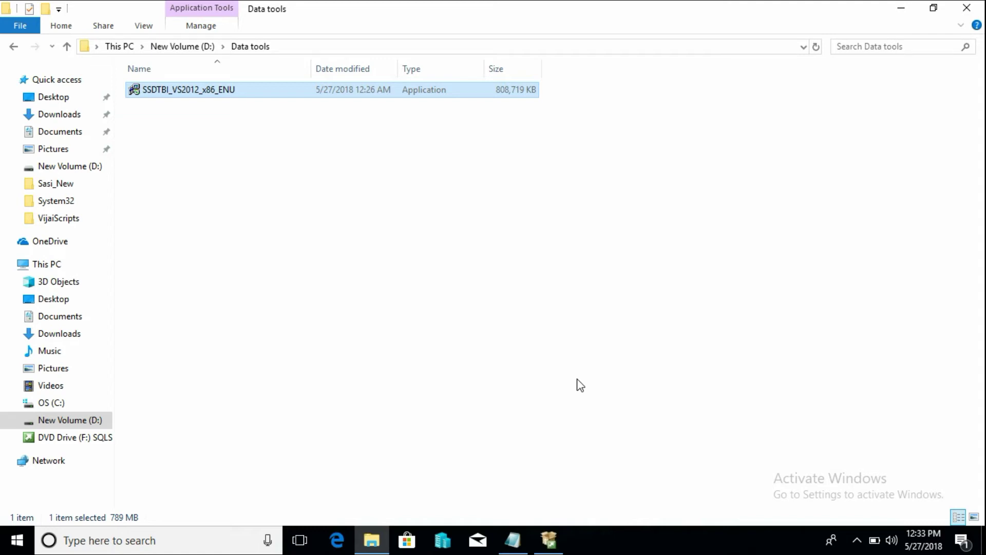
Return to SQL Server 2012 Setup and proceed with a new installation of SQL Server 2012 as the installation type.
{"action": "left_click", "coordinate": [552, 539]}
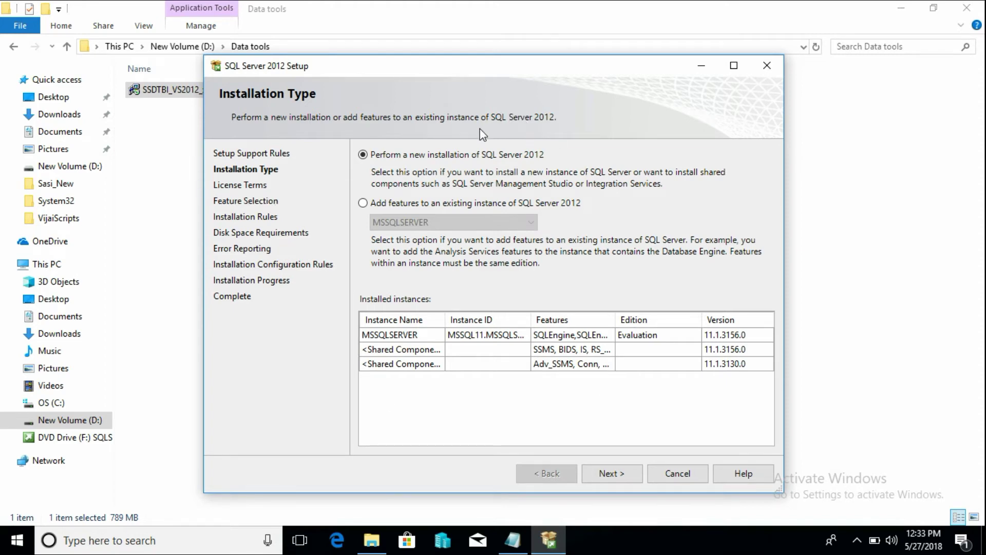
{"action": "left_click", "coordinate": [377, 202]}
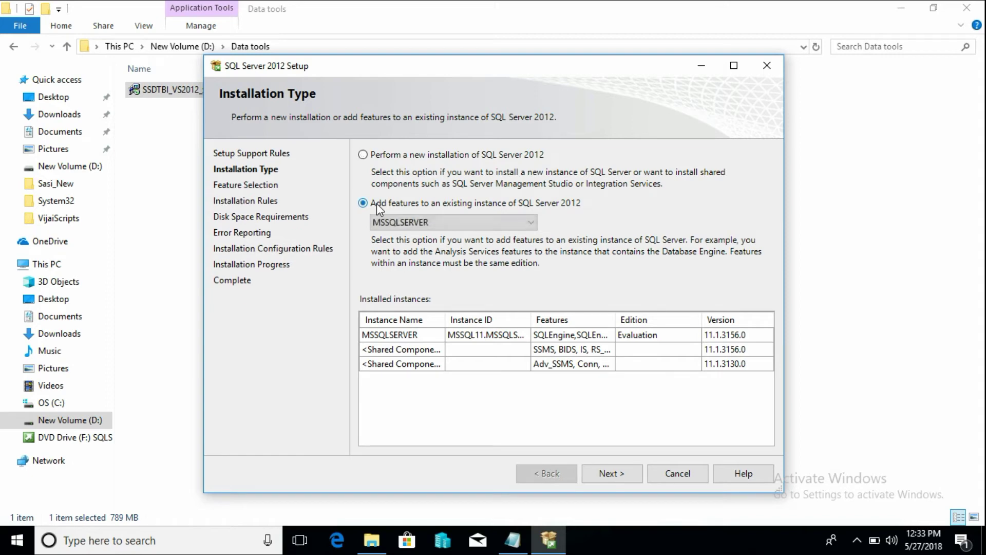
{"action": "left_click", "coordinate": [369, 155]}
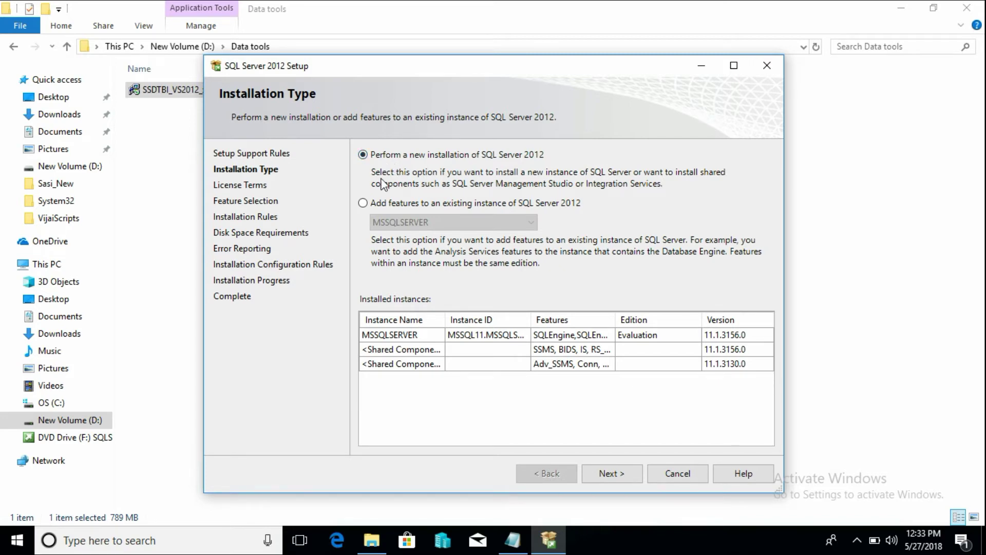
{"action": "left_click", "coordinate": [364, 203]}
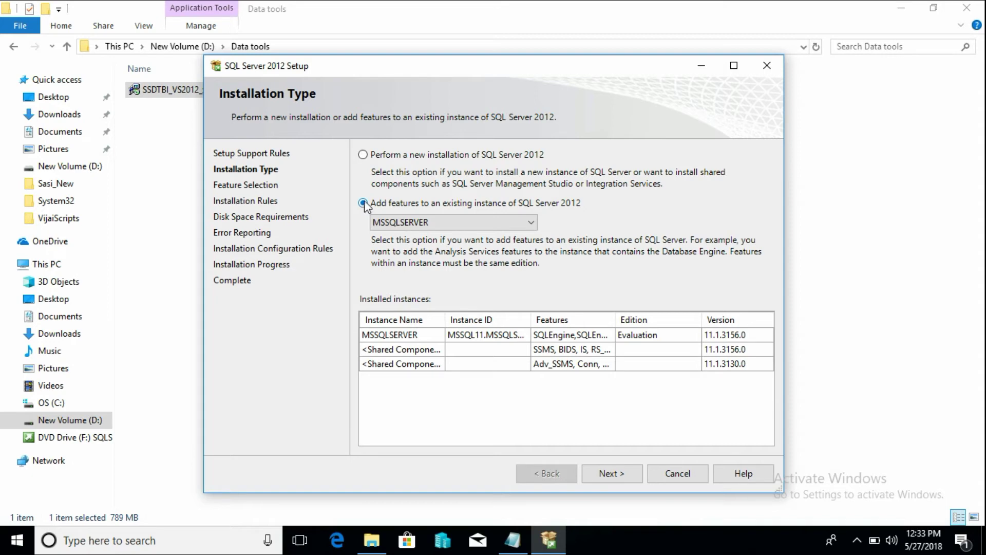
{"action": "left_click", "coordinate": [363, 155]}
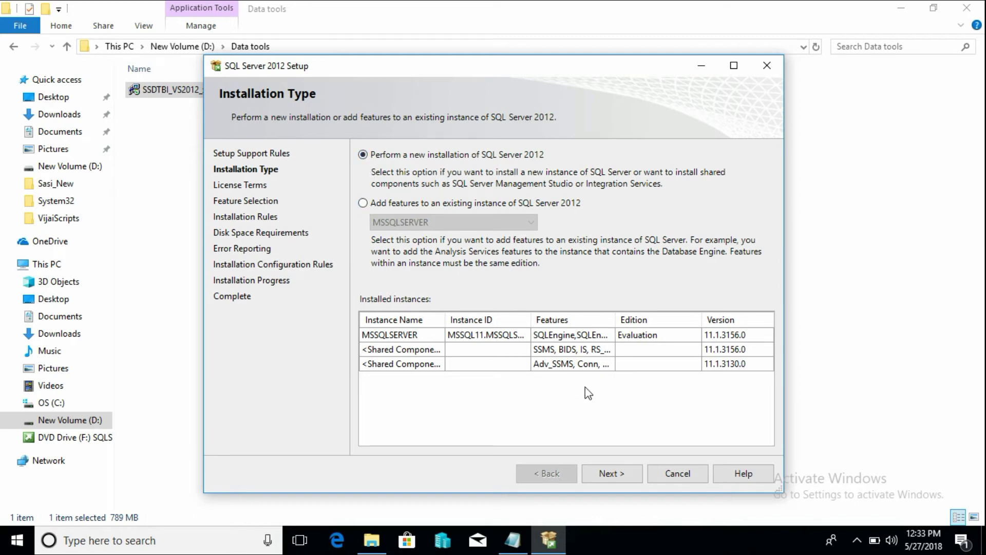
{"action": "left_click", "coordinate": [608, 474]}
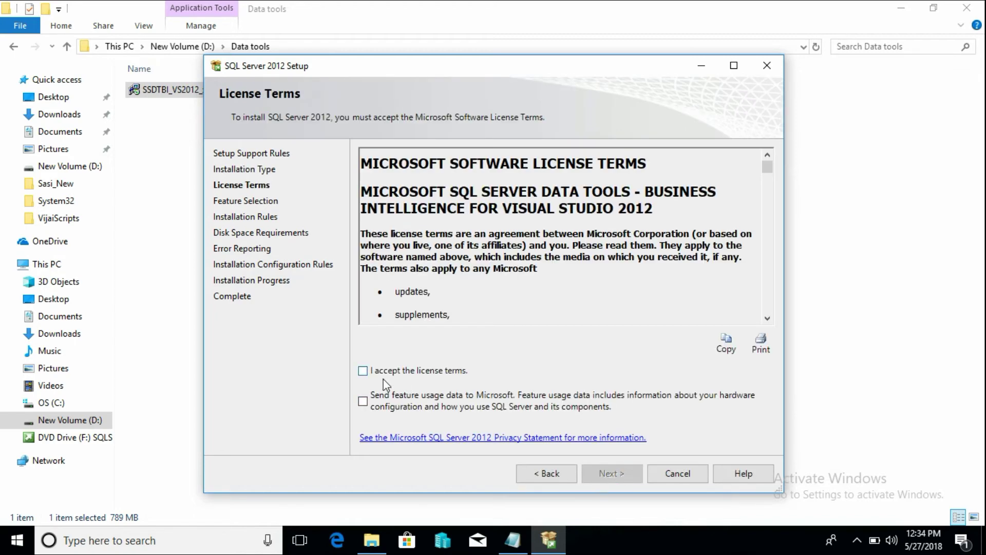
Accept the license terms and run the installation with the preselected shared features, leaving usage data and error reporting off.
{"action": "left_click", "coordinate": [364, 370]}
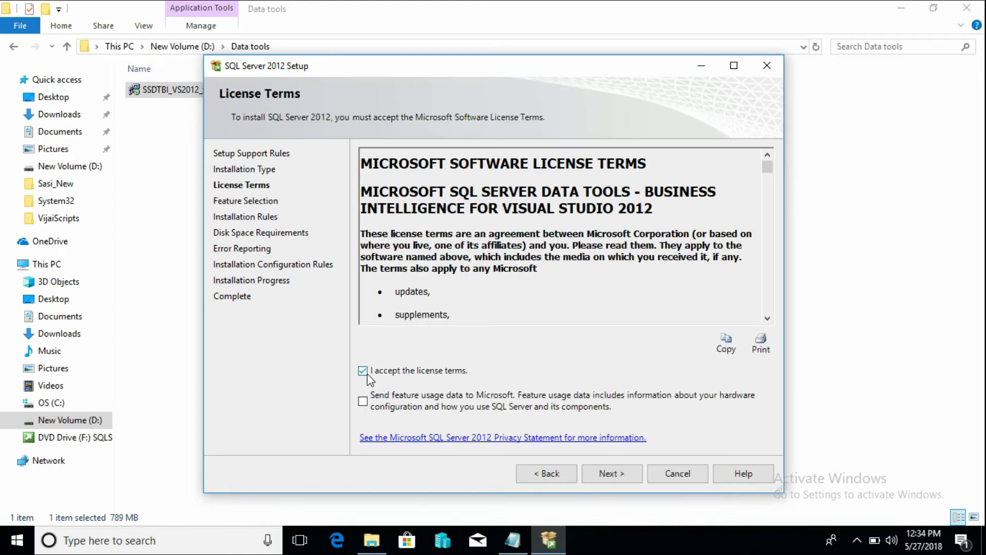
{"action": "left_click", "coordinate": [611, 473]}
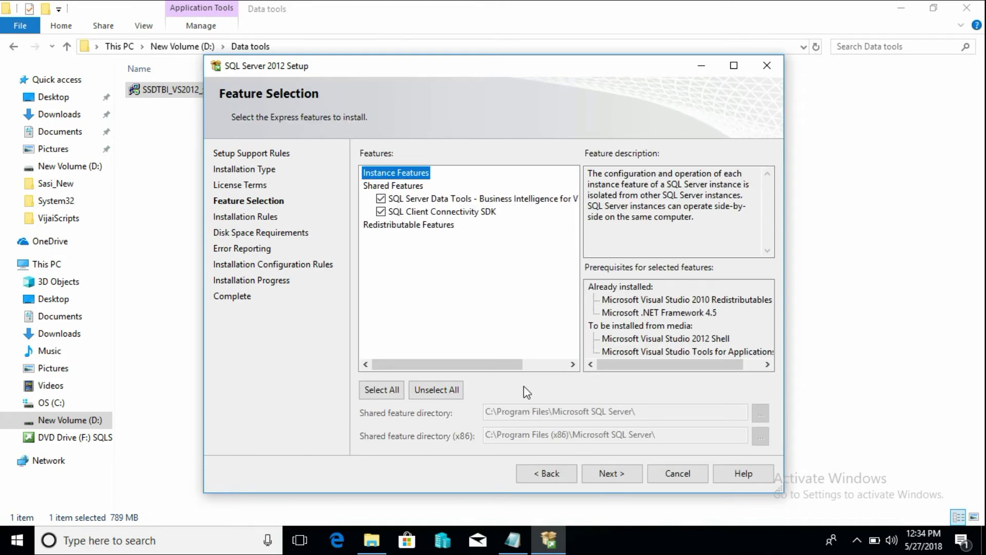
{"action": "left_click", "coordinate": [612, 473]}
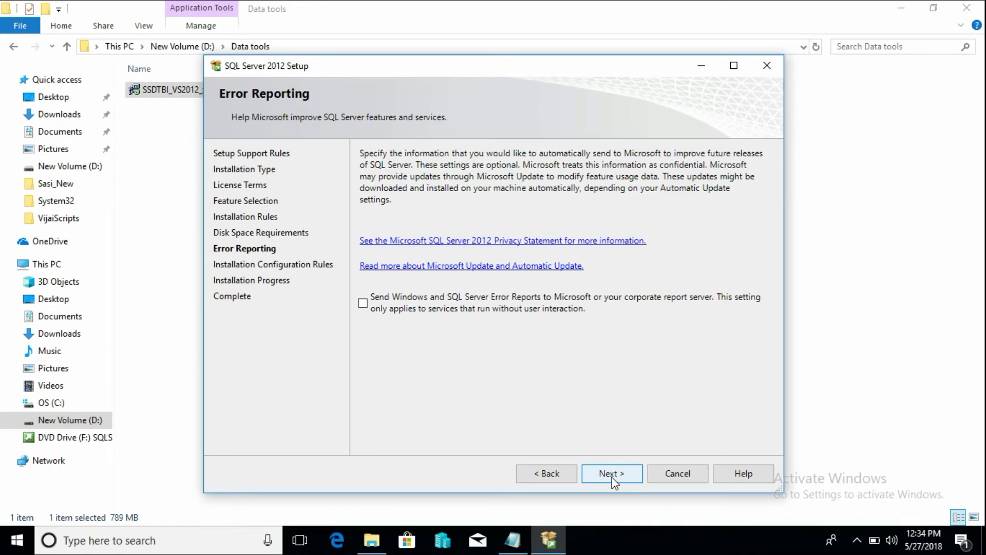
{"action": "left_click", "coordinate": [612, 476]}
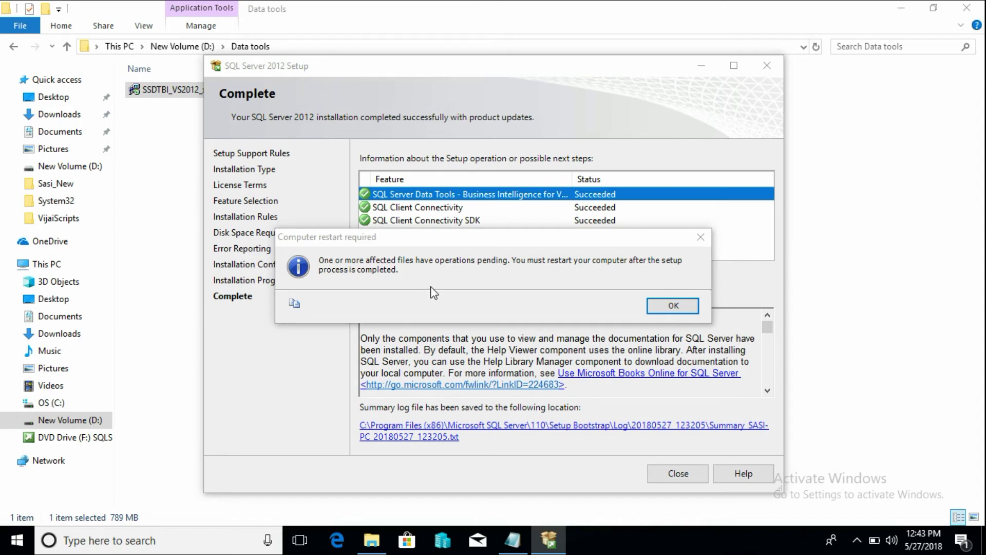
{"action": "left_click_drag", "start_coordinate": [395, 237], "coordinate": [411, 264]}
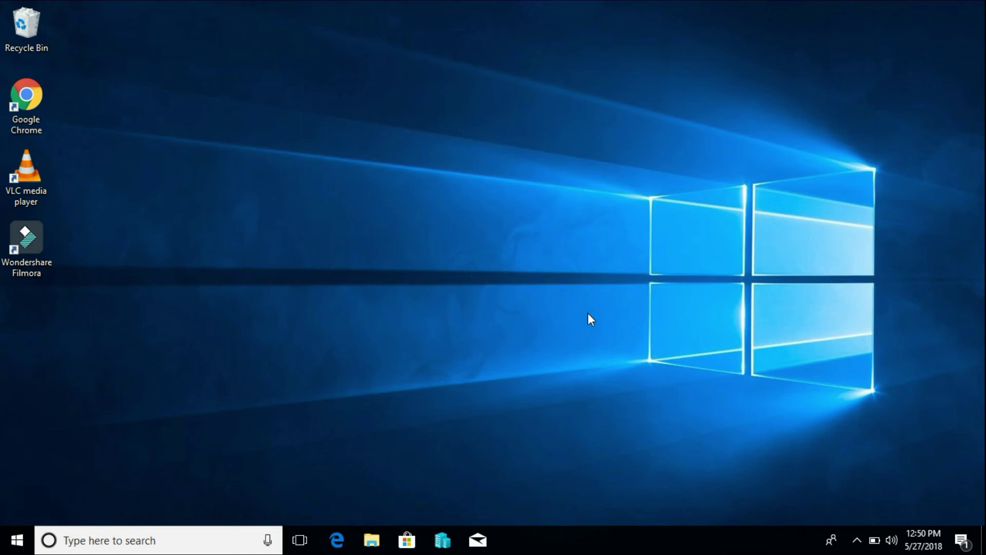
Search Windows for Visual Studio 2012 and start it as administrator with Business Intelligence Settings as the default environment.
{"action": "left_click", "coordinate": [105, 540]}
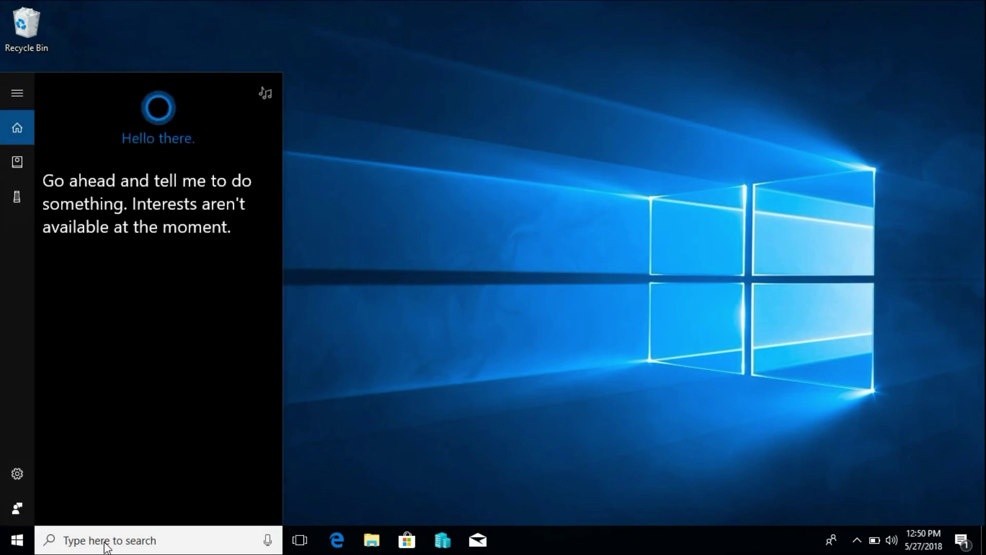
{"action": "type", "text": "vi"}
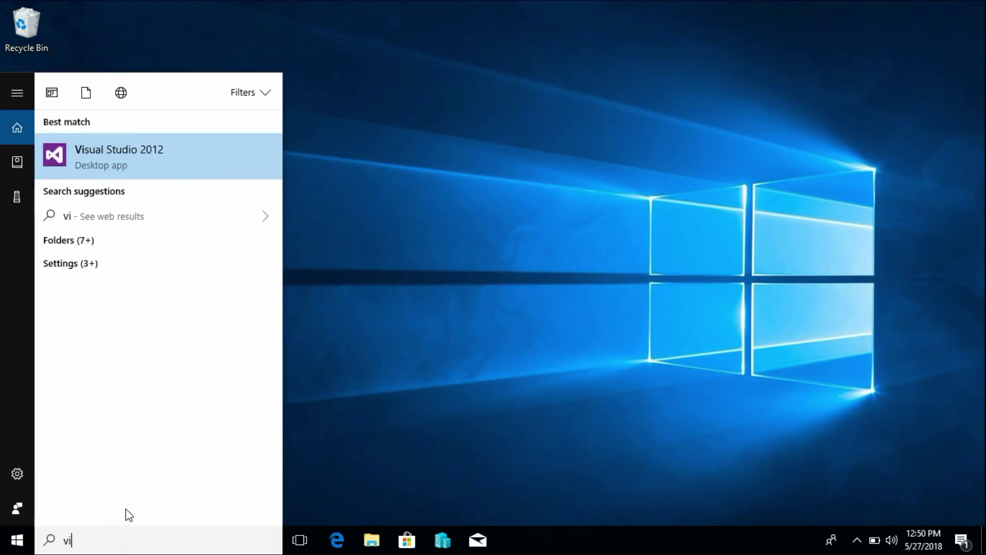
{"action": "right_click", "coordinate": [161, 150]}
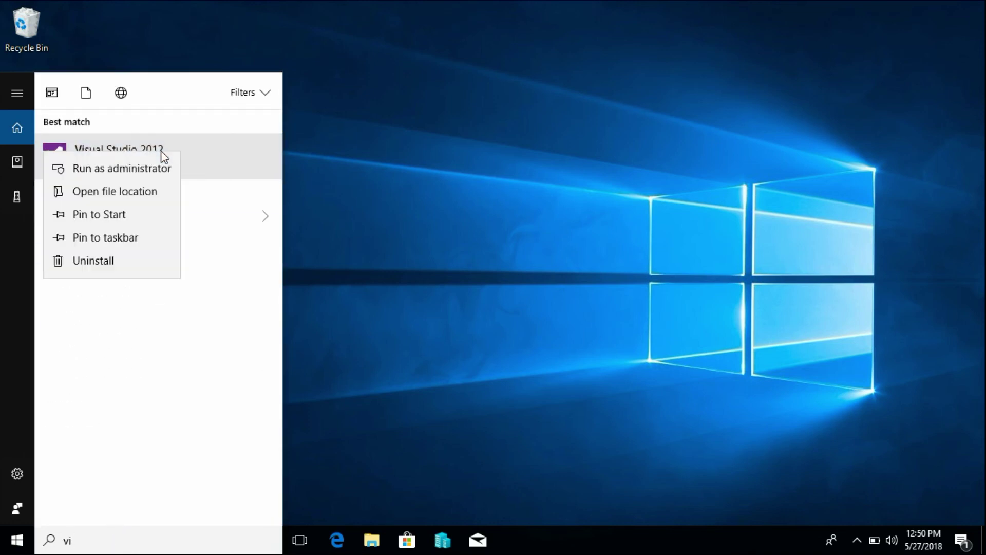
{"action": "left_click", "coordinate": [128, 170]}
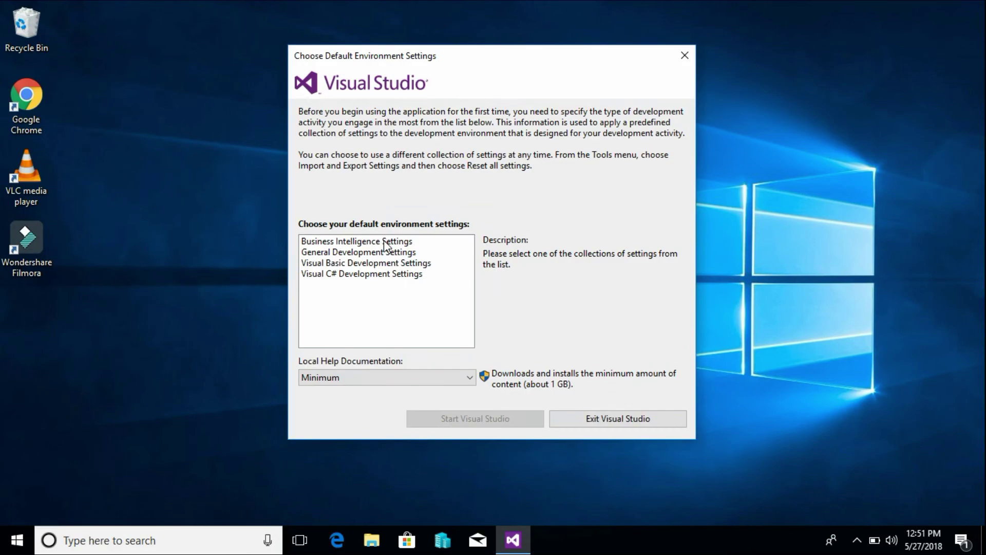
{"action": "left_click", "coordinate": [371, 245]}
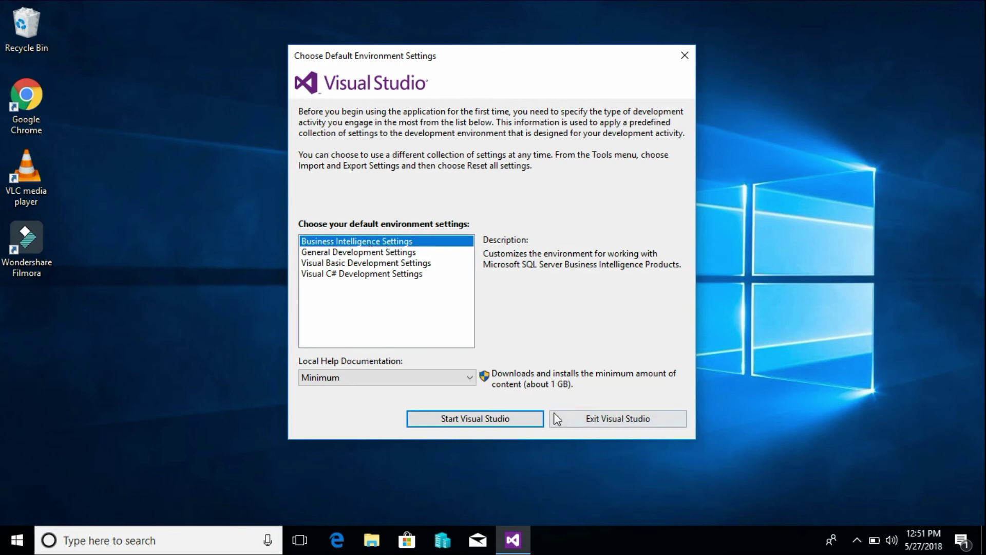
{"action": "left_click", "coordinate": [480, 421]}
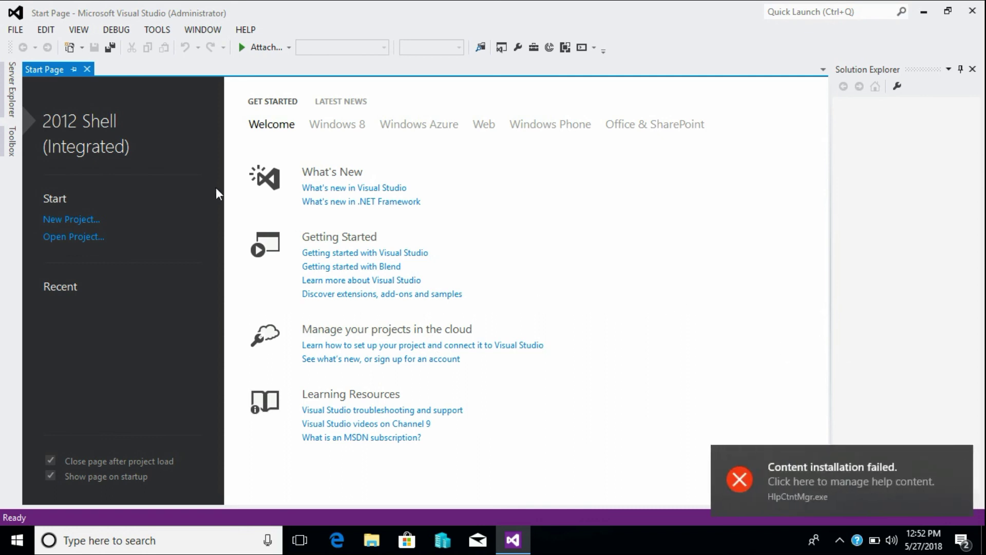
{"action": "left_click", "coordinate": [16, 30]}
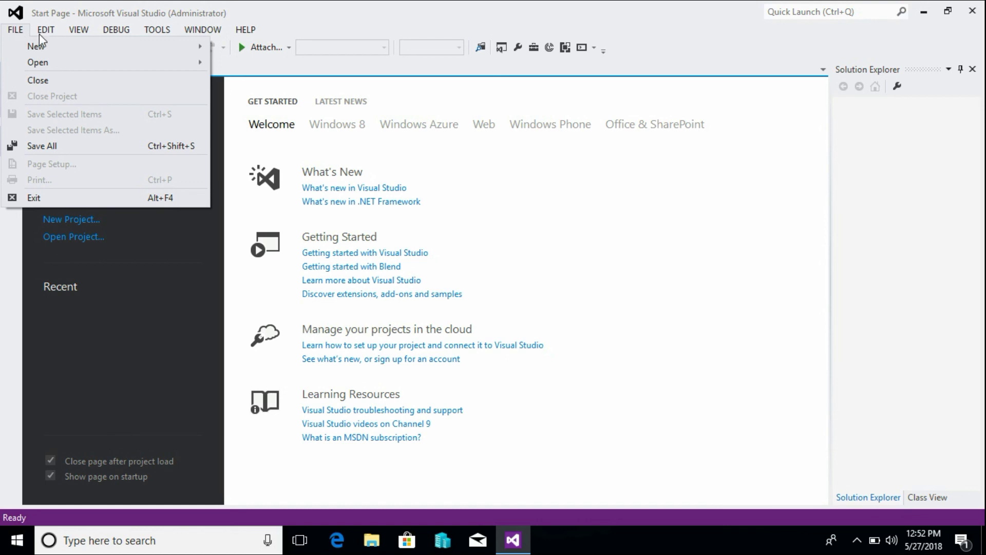
{"action": "mouse_move", "coordinate": [46, 29]}
{"action": "left_click", "coordinate": [509, 183]}
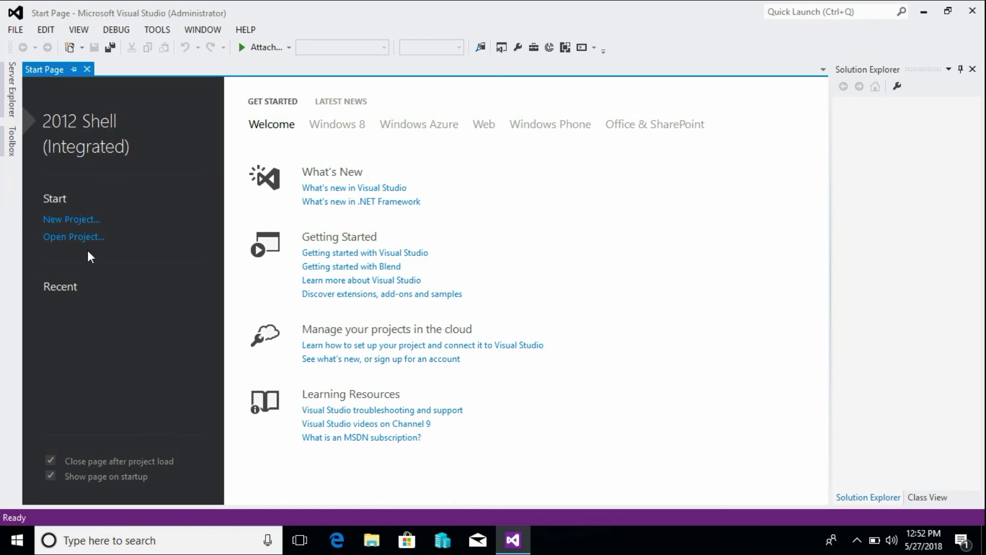
Create a Business Intelligence project from the Integration Services Project template, keeping the name Integration Services Project1 and a directory for the solution.
{"action": "left_click", "coordinate": [75, 220]}
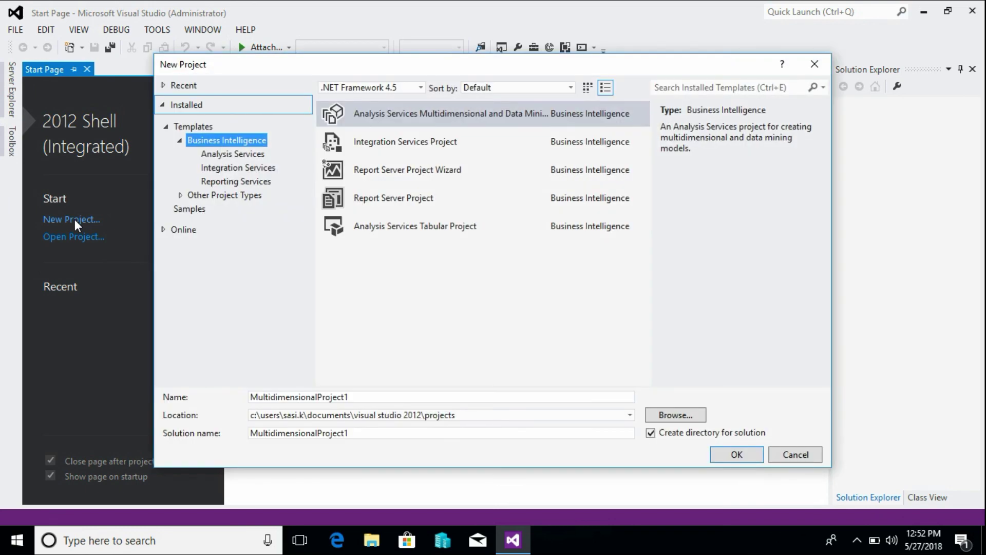
{"action": "left_click", "coordinate": [373, 146]}
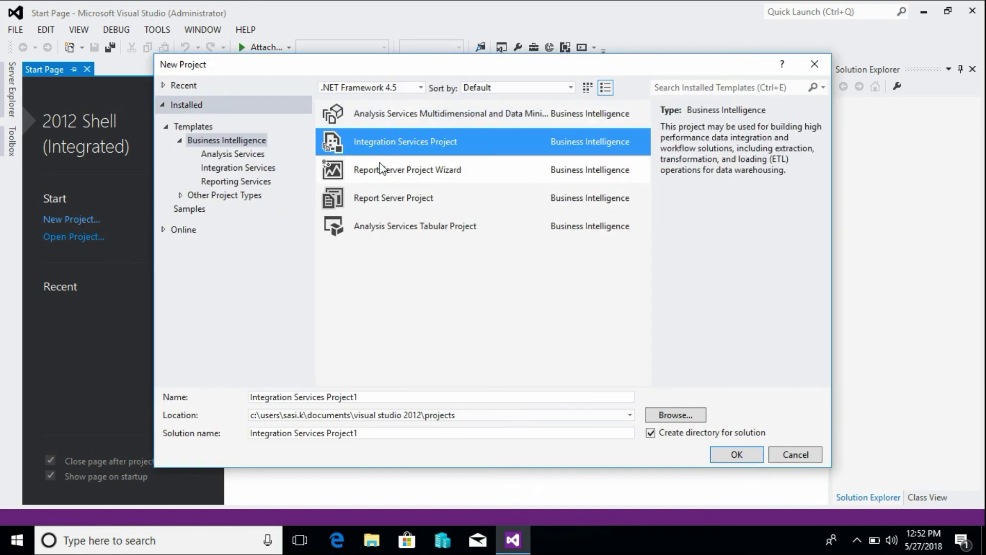
{"action": "left_click", "coordinate": [385, 203]}
{"action": "left_click", "coordinate": [384, 225]}
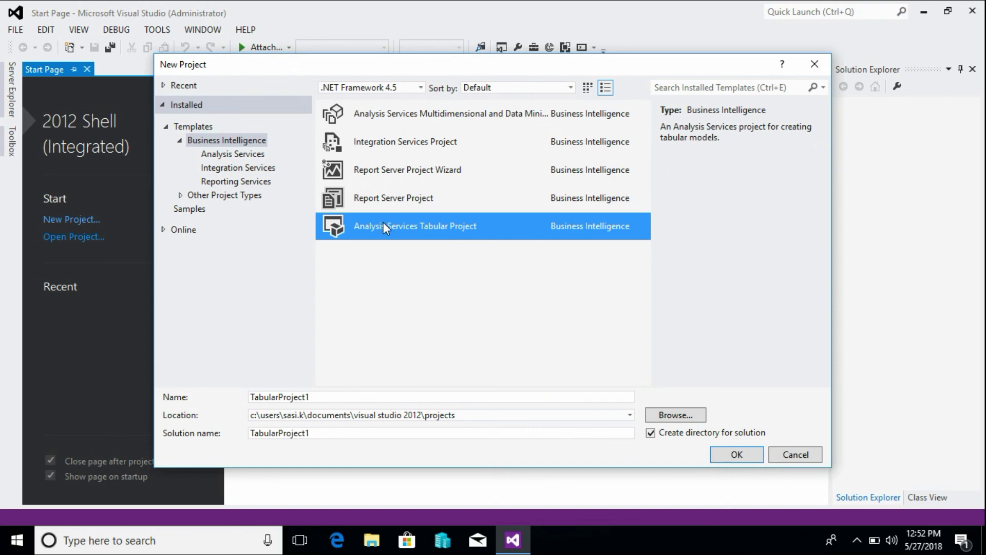
{"action": "left_click", "coordinate": [420, 145]}
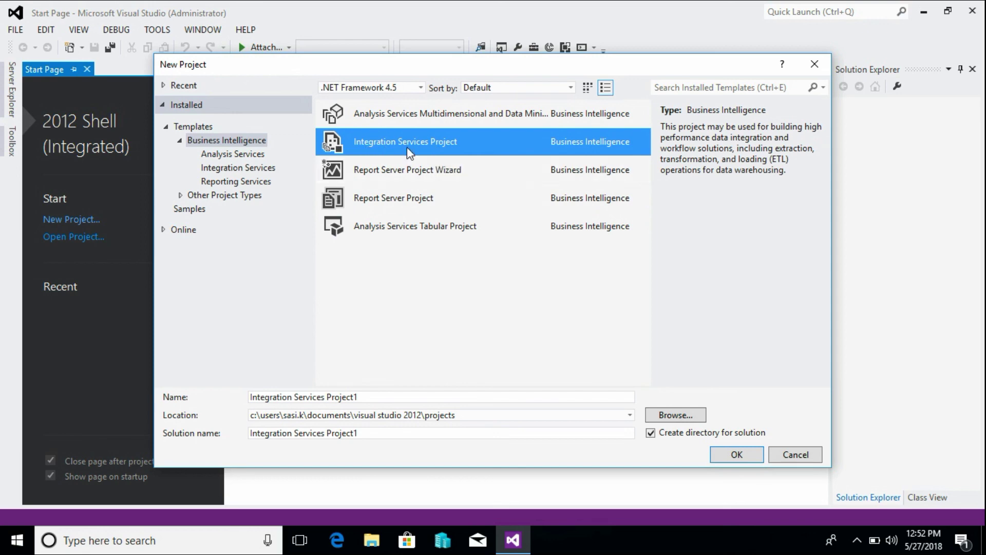
{"action": "left_click", "coordinate": [382, 399]}
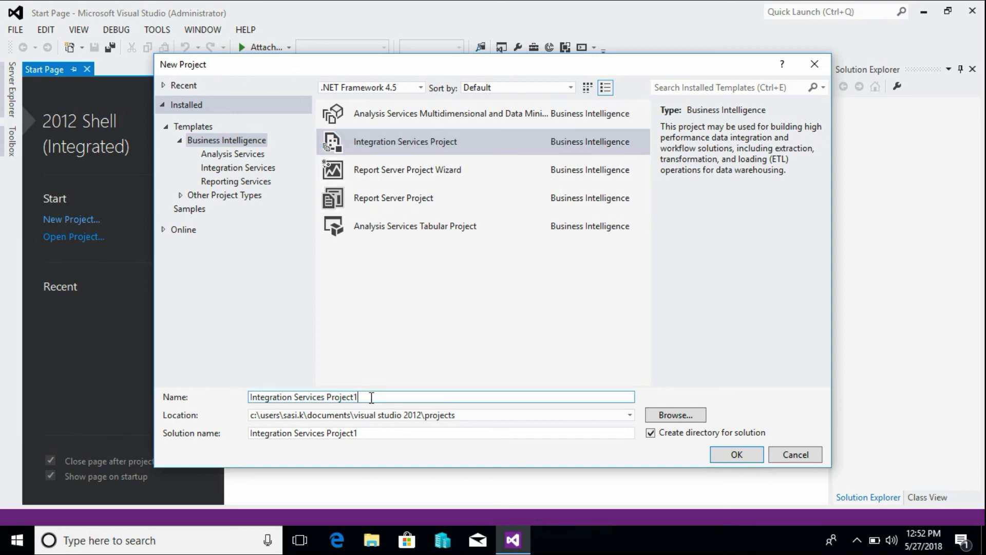
{"action": "left_click_drag", "start_coordinate": [371, 397], "coordinate": [202, 384]}
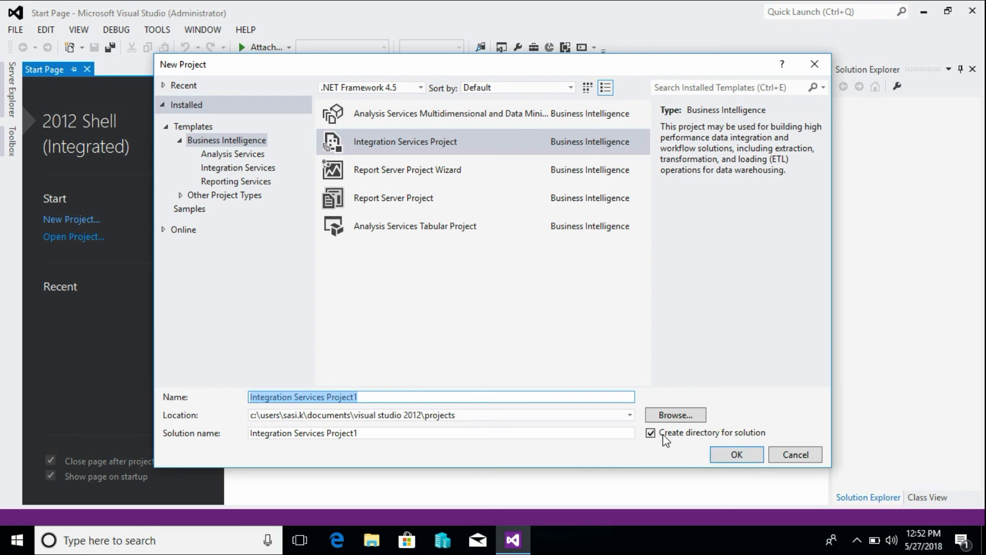
{"action": "left_click", "coordinate": [737, 455]}
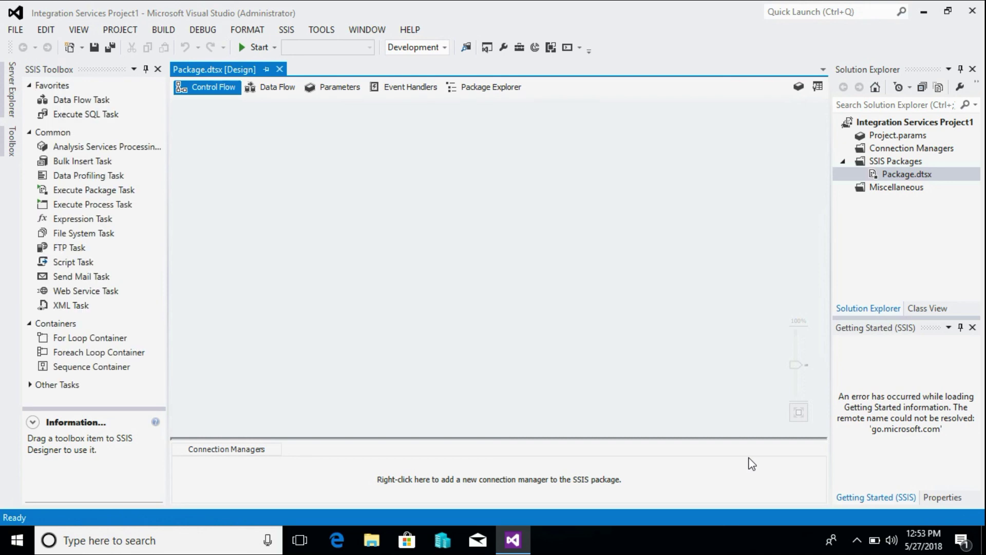
Look through the package's Data Flow, Parameters, Event Handlers and Package Explorer views.
{"action": "left_click", "coordinate": [272, 87]}
{"action": "left_click", "coordinate": [331, 87]}
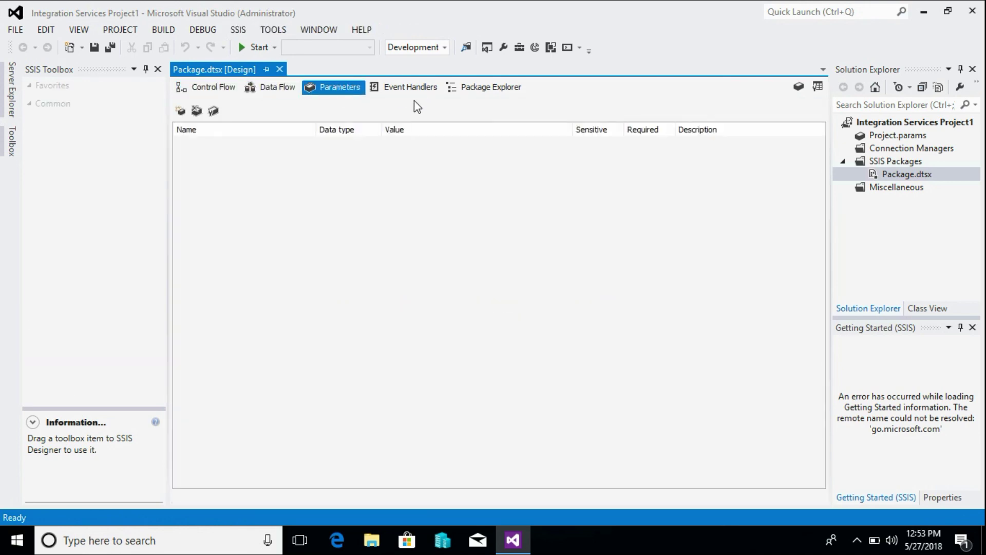
{"action": "left_click", "coordinate": [418, 93]}
{"action": "left_click", "coordinate": [505, 90]}
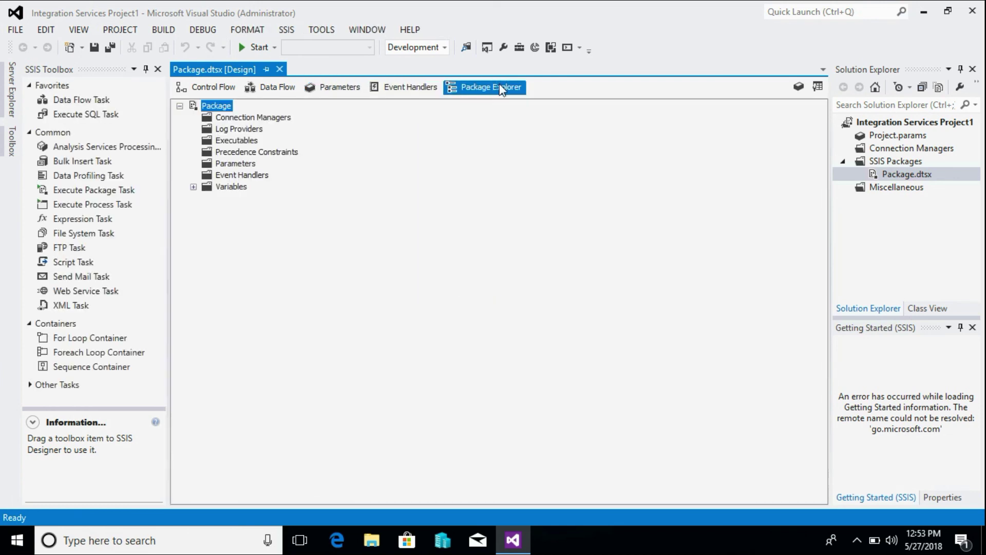
Return to the package's control flow and add a Data Flow Task to the empty design surface.
{"action": "left_click", "coordinate": [202, 91]}
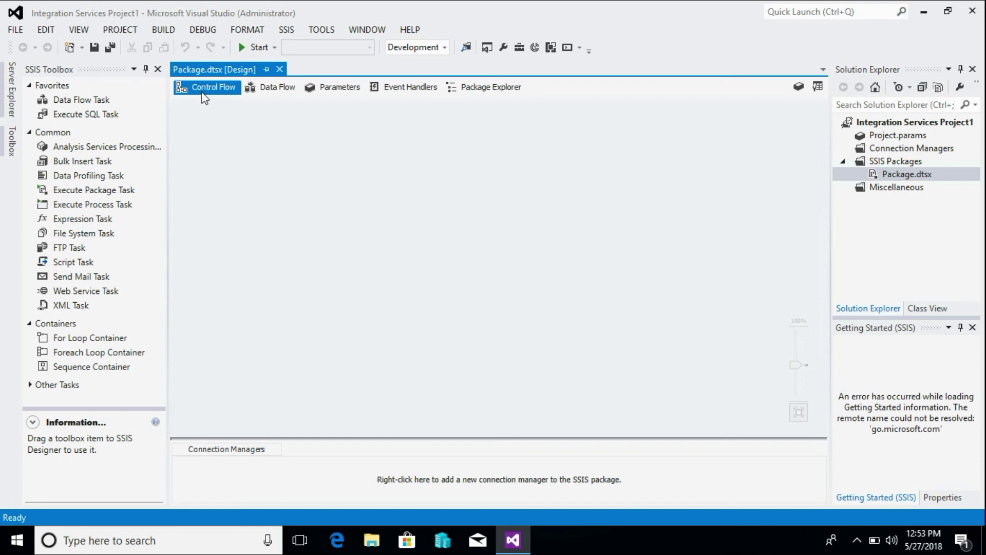
{"action": "left_click_drag", "start_coordinate": [81, 100], "coordinate": [333, 194]}
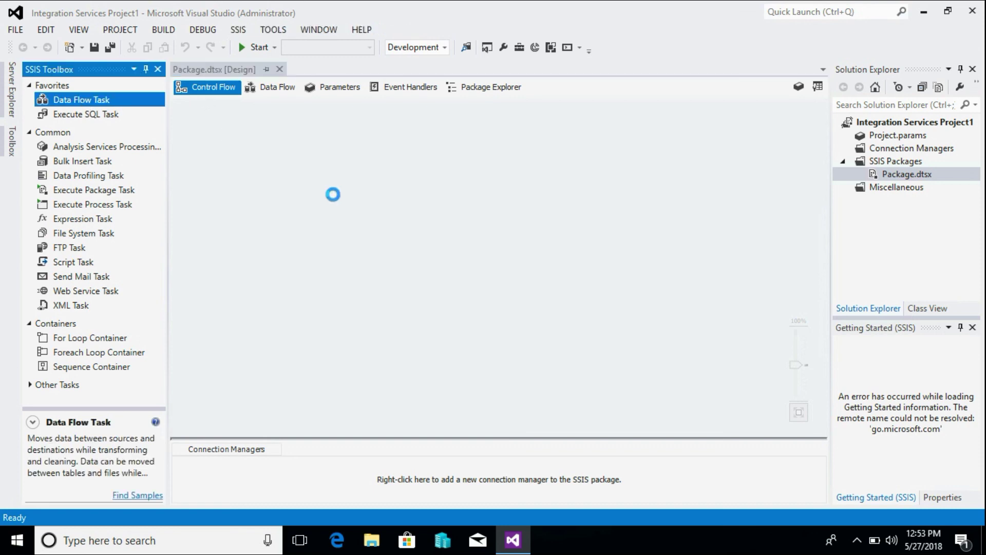